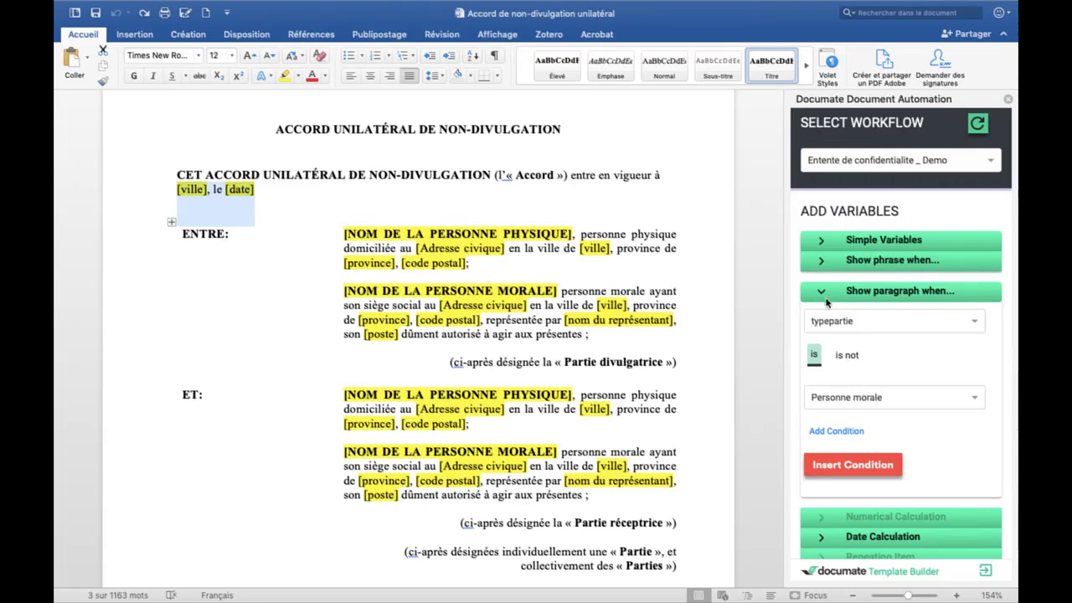
# Step: Replace the [ville] placeholder with the villesignature variable tag
pyautogui.click(502, 175)
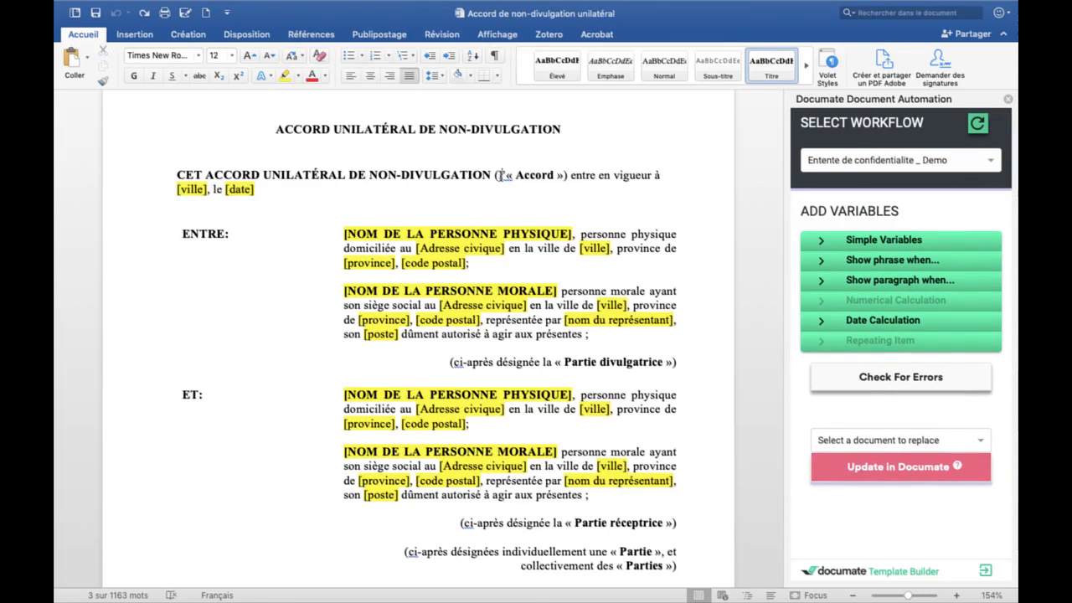
pyautogui.scroll(2, 502, 174)
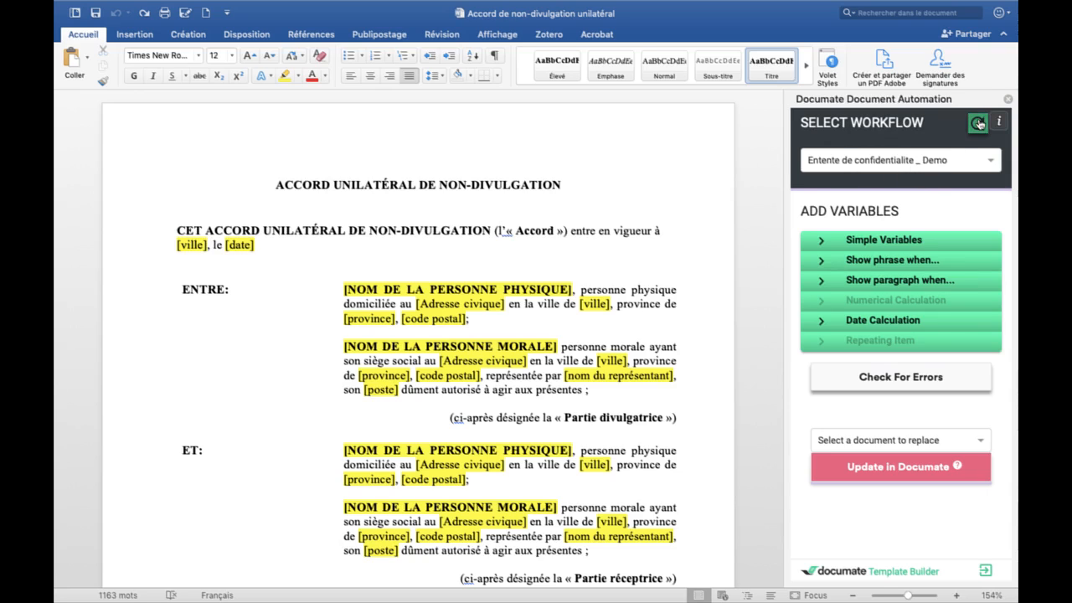
pyautogui.click(850, 245)
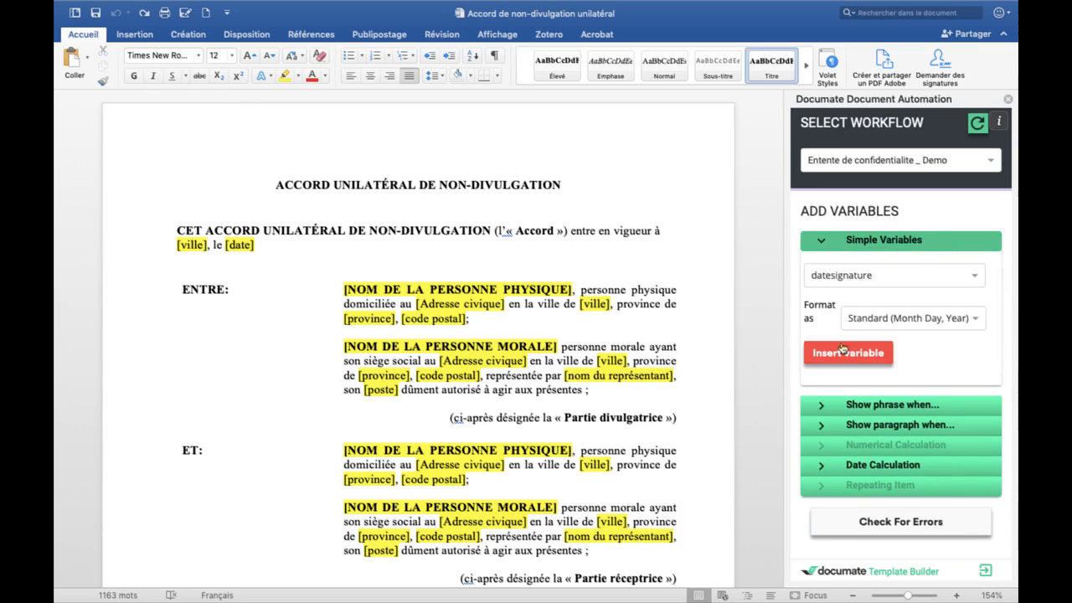
pyautogui.doubleClick(186, 245)
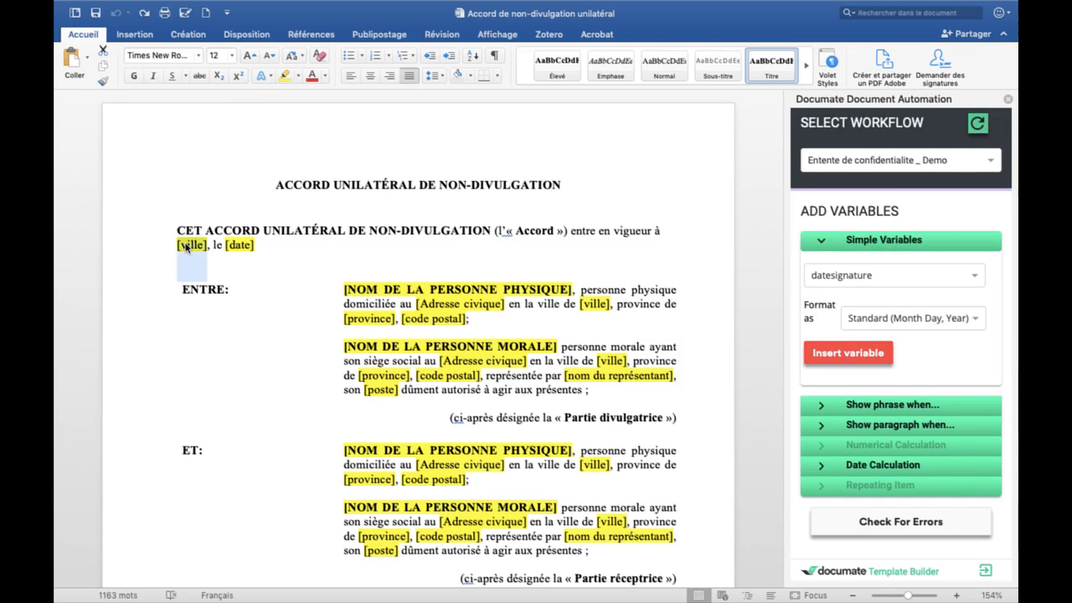
pyautogui.click(883, 275)
pyautogui.write('ville')
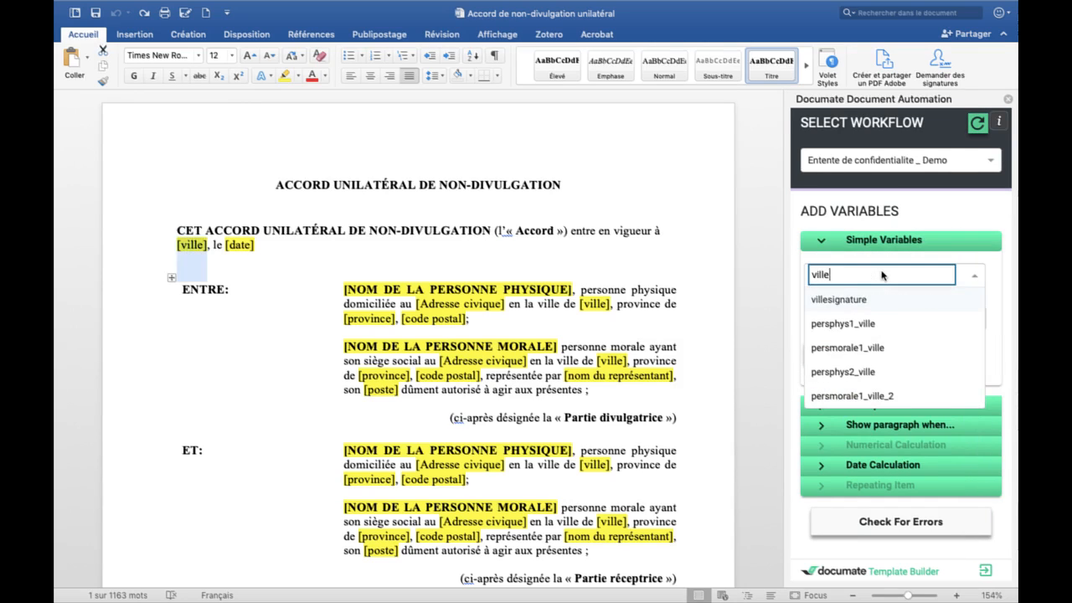
pyautogui.click(885, 299)
pyautogui.click(848, 344)
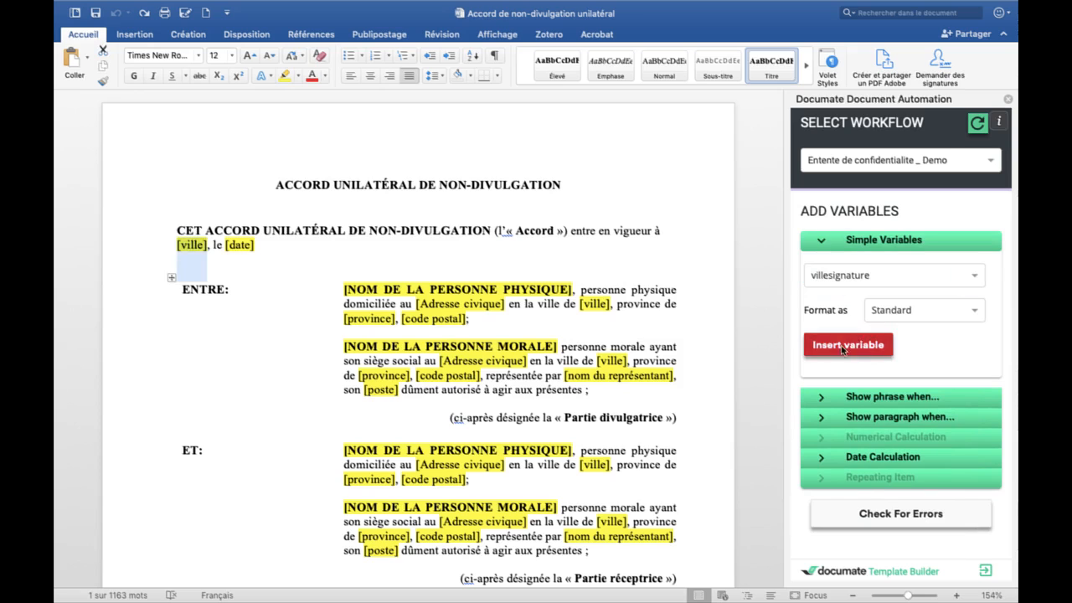
# Step: Replace the [date] placeholder with the datesignature variable tag
pyautogui.doubleClick(309, 244)
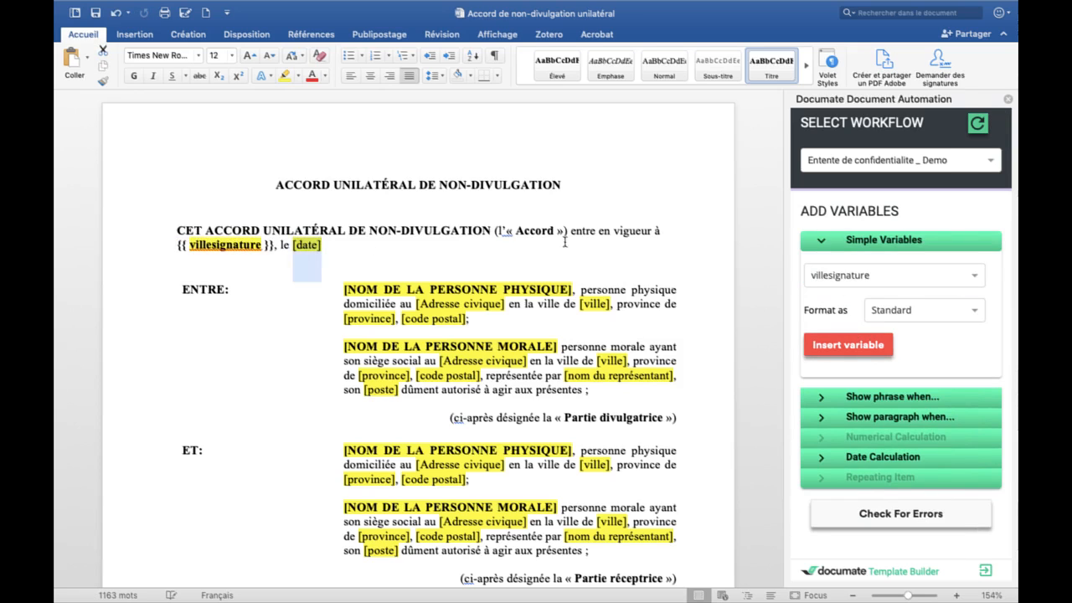
pyautogui.click(887, 275)
pyautogui.write('date')
pyautogui.click(876, 299)
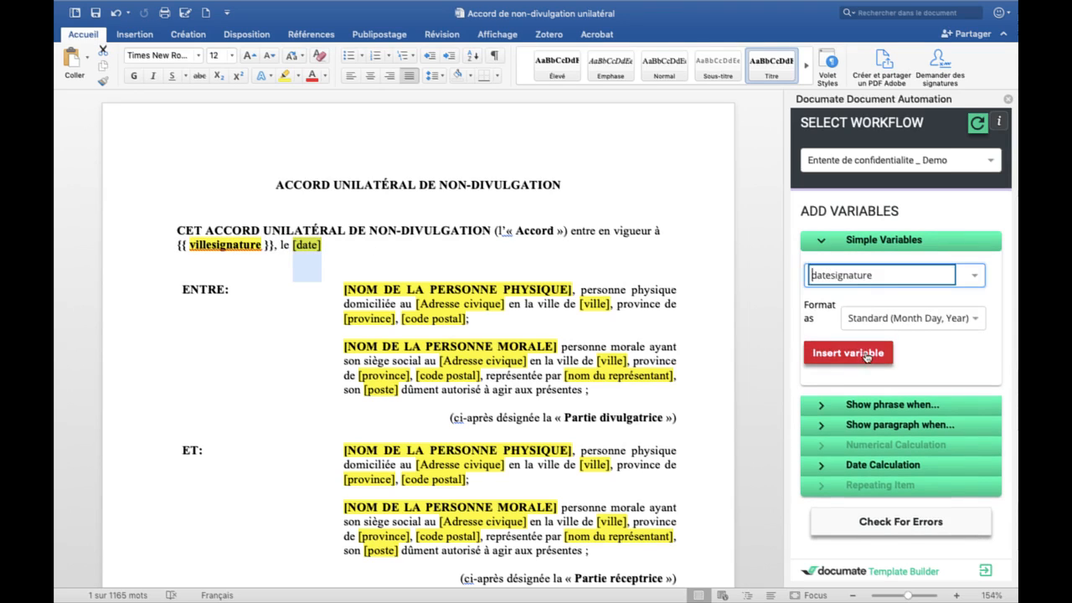
pyautogui.click(866, 352)
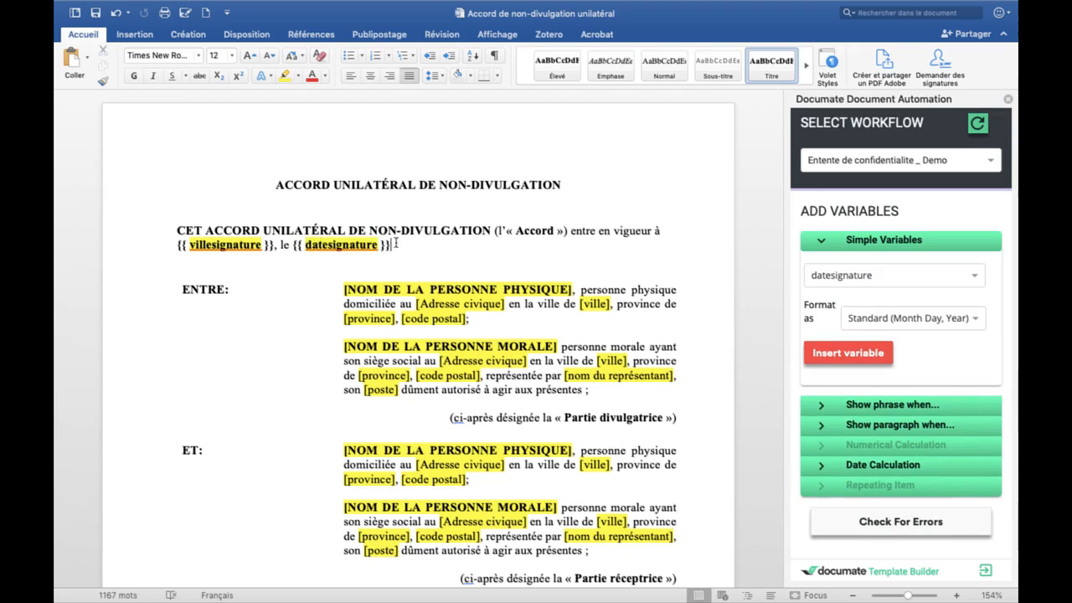
# Step: Make the {{ datesignature }} tag plain text with no bold, italic or underline
pyautogui.moveTo(396, 244); pyautogui.dragTo(295, 248)
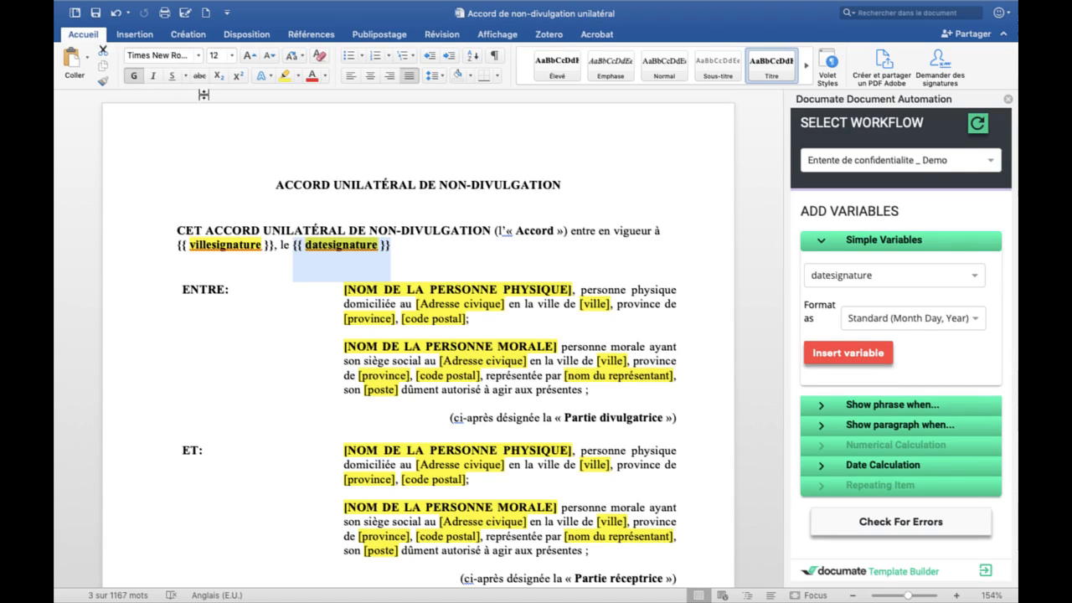
pyautogui.click(134, 77)
pyautogui.click(134, 76)
pyautogui.click(153, 76)
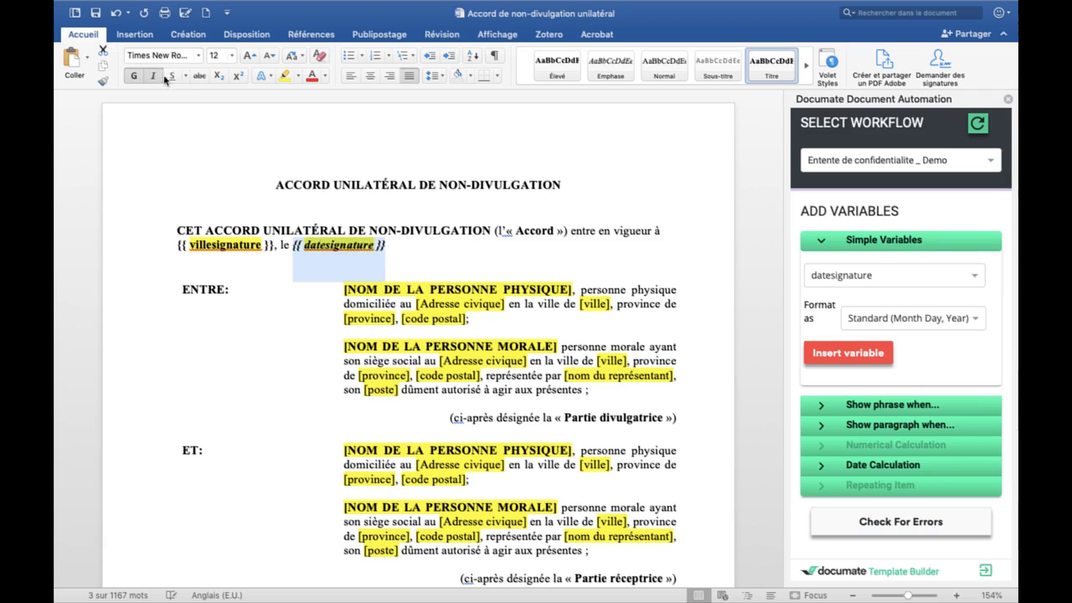
pyautogui.click(171, 76)
pyautogui.click(171, 78)
pyautogui.click(155, 78)
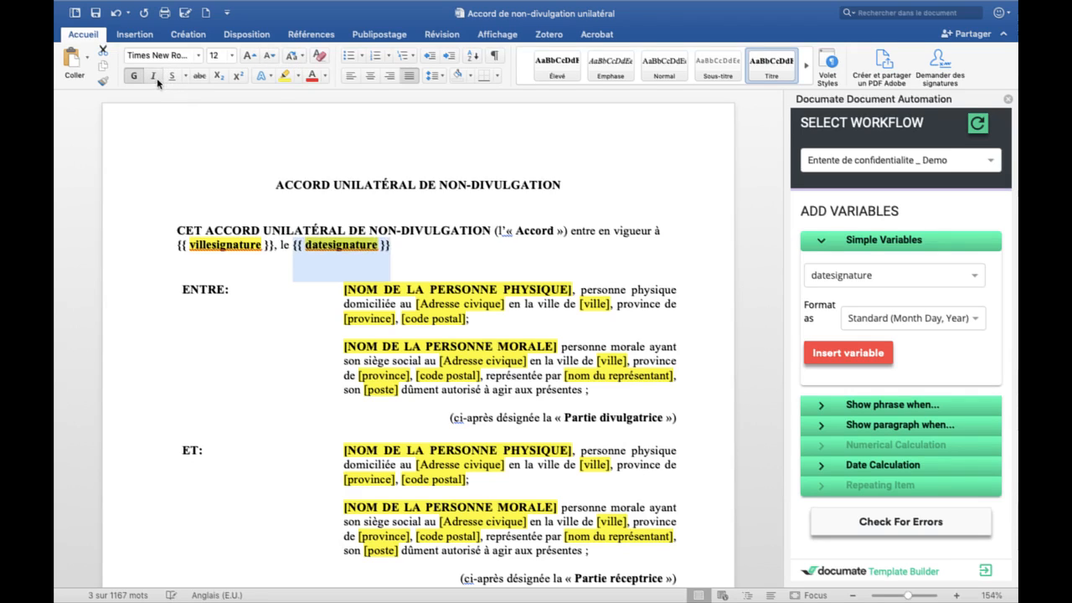
pyautogui.click(134, 76)
# Step: Remove bold from the {{ villesignature }} tag and collapse the Simple Variables options
pyautogui.moveTo(272, 243); pyautogui.dragTo(173, 244)
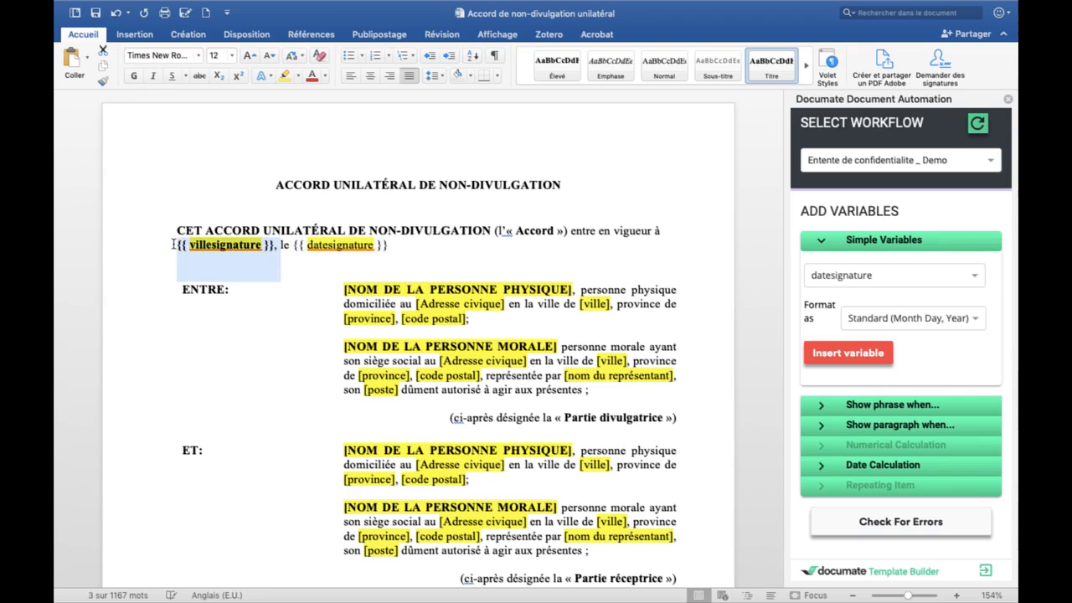
pyautogui.click(134, 76)
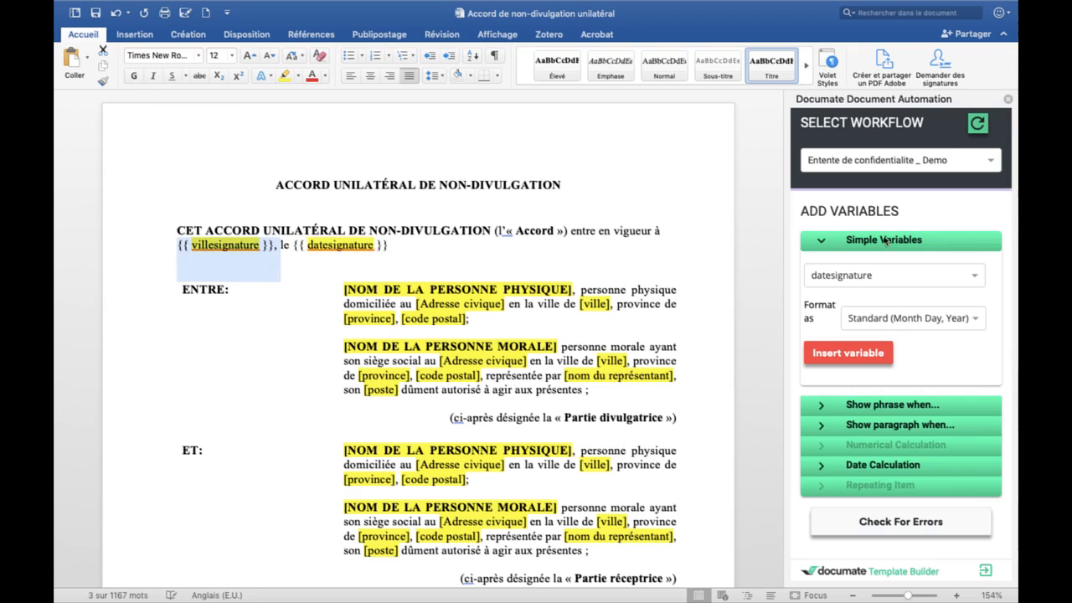
pyautogui.click(912, 240)
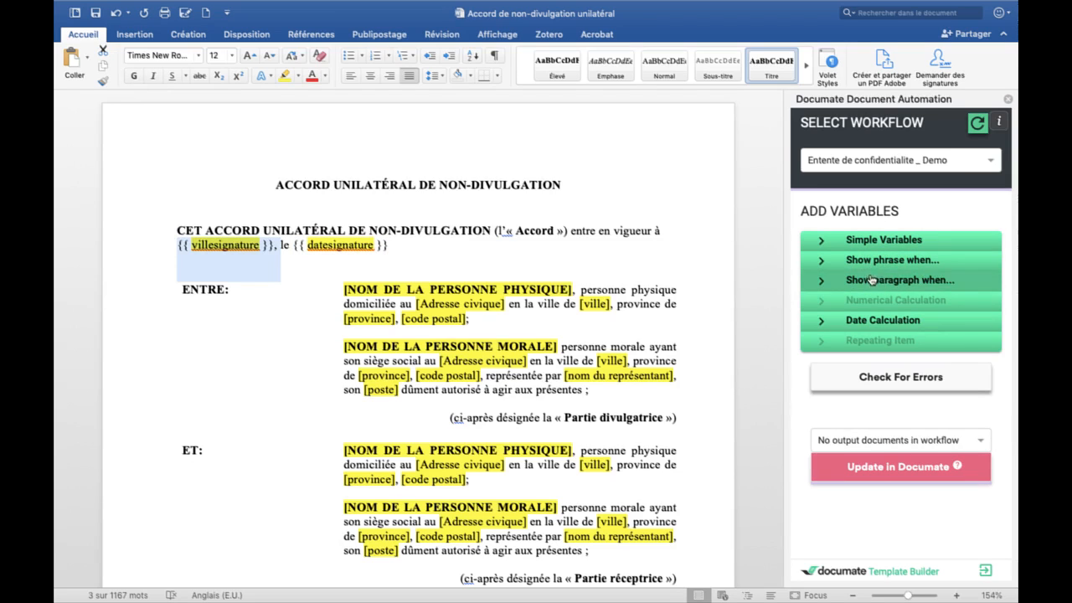
pyautogui.moveTo(485, 327); pyautogui.dragTo(350, 289)
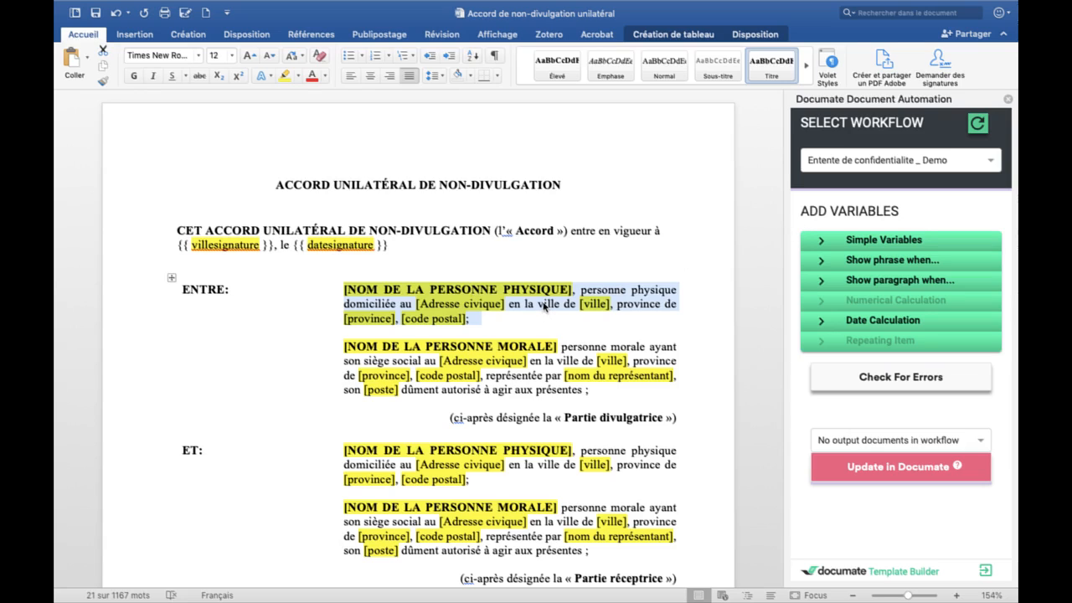
# Step: Wrap the PERSONNE PHYSIQUE paragraph in a typepartie1 == "Personne physique" paragraph condition
pyautogui.click(527, 367)
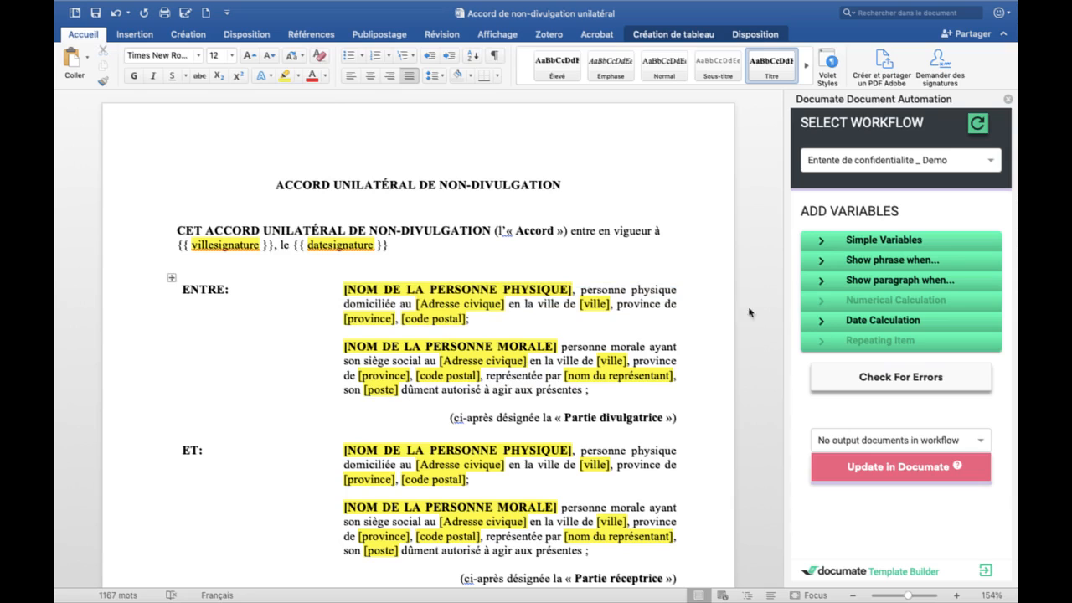
pyautogui.click(848, 266)
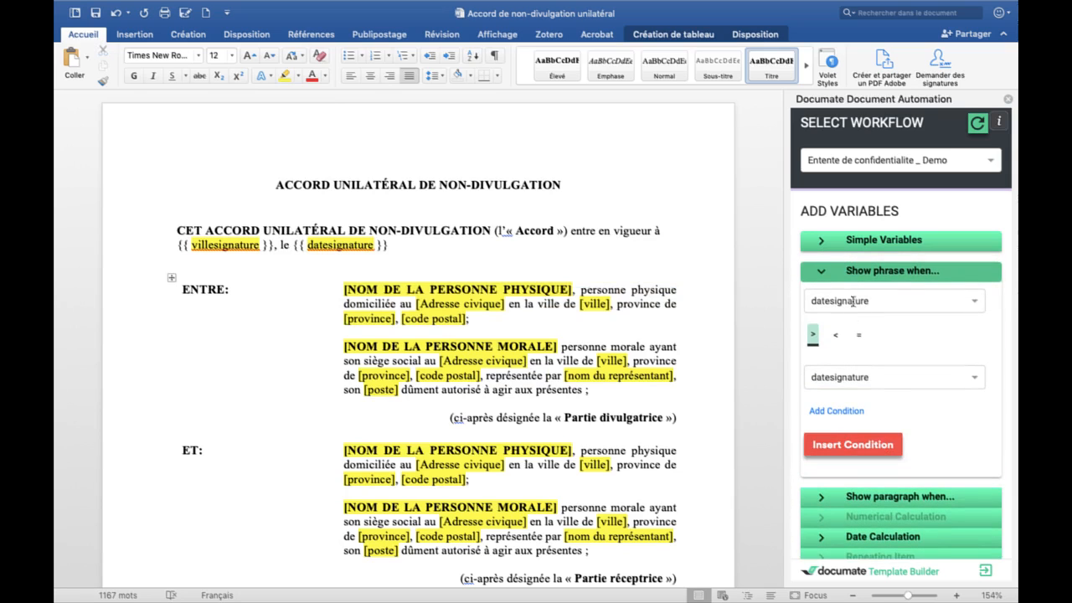
pyautogui.click(845, 281)
pyautogui.click(895, 285)
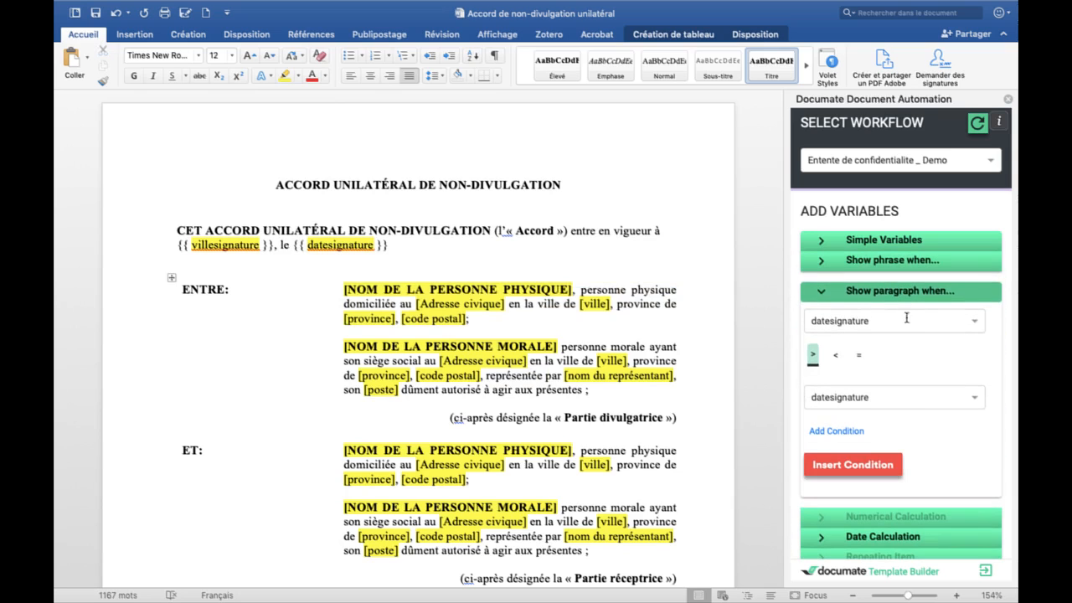
pyautogui.moveTo(496, 325); pyautogui.dragTo(344, 289)
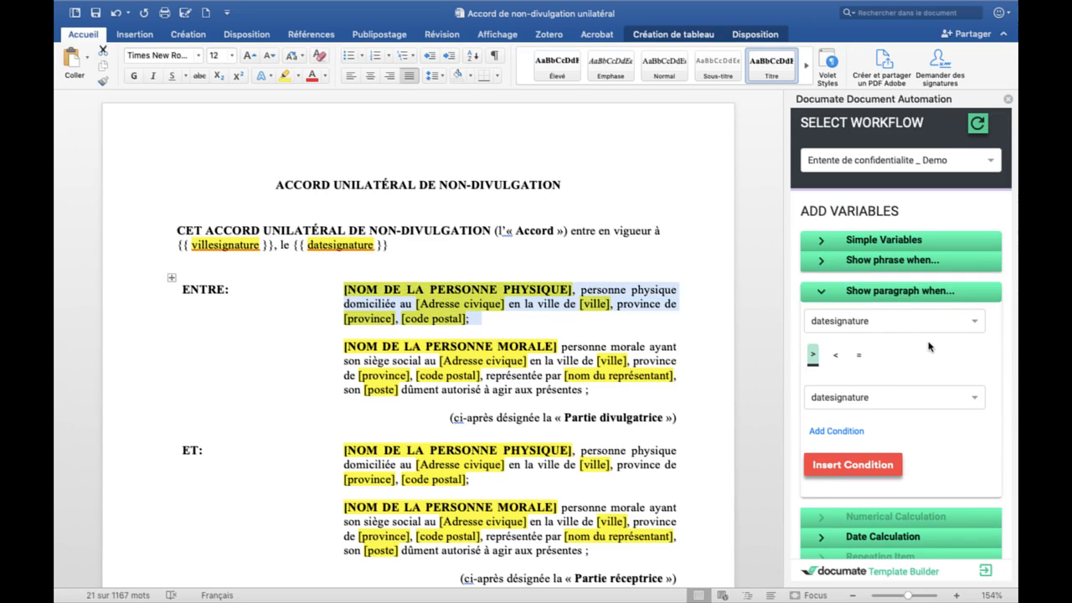
pyautogui.click(876, 322)
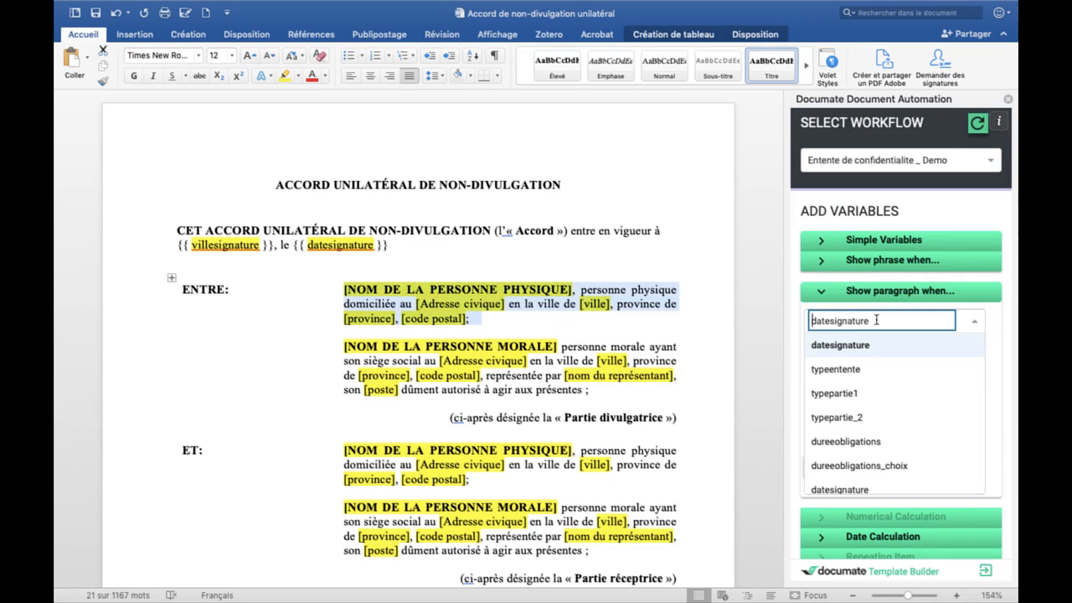
pyautogui.write('ty')
pyautogui.click(862, 368)
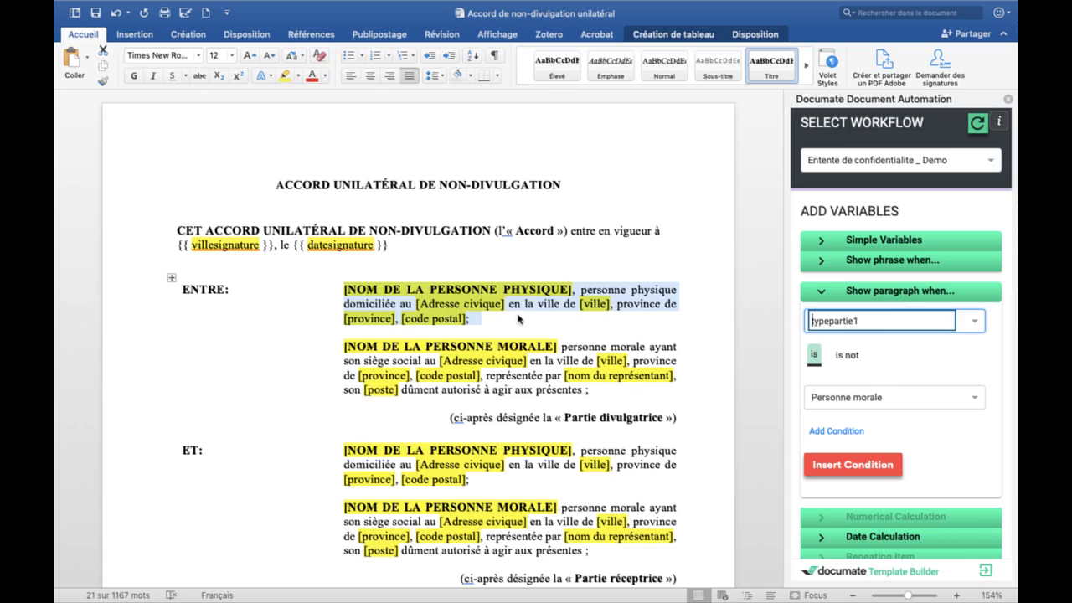
pyautogui.click(853, 395)
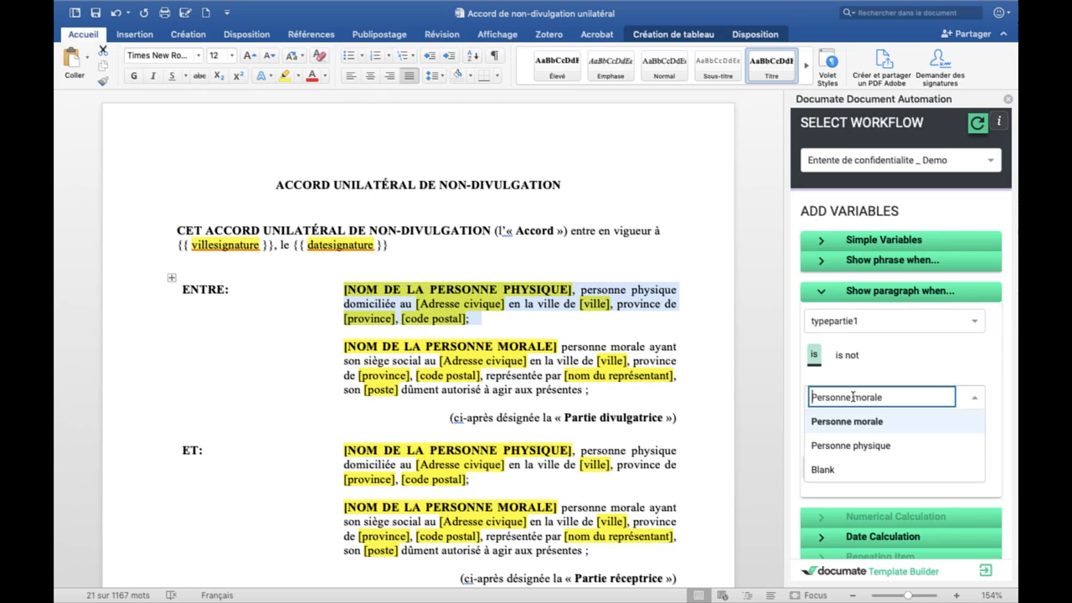
pyautogui.click(868, 448)
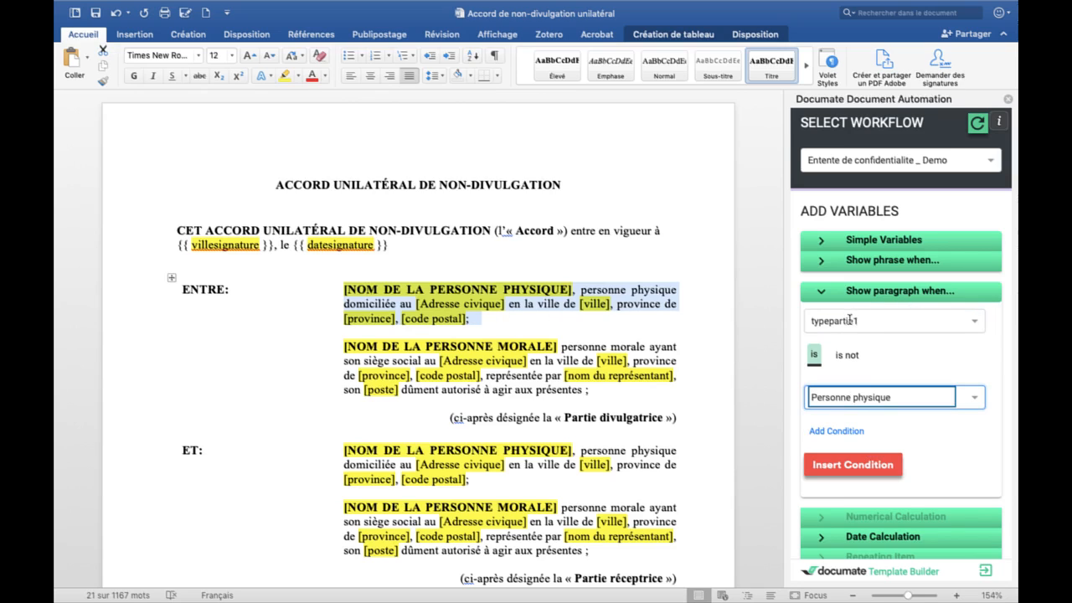
pyautogui.click(887, 466)
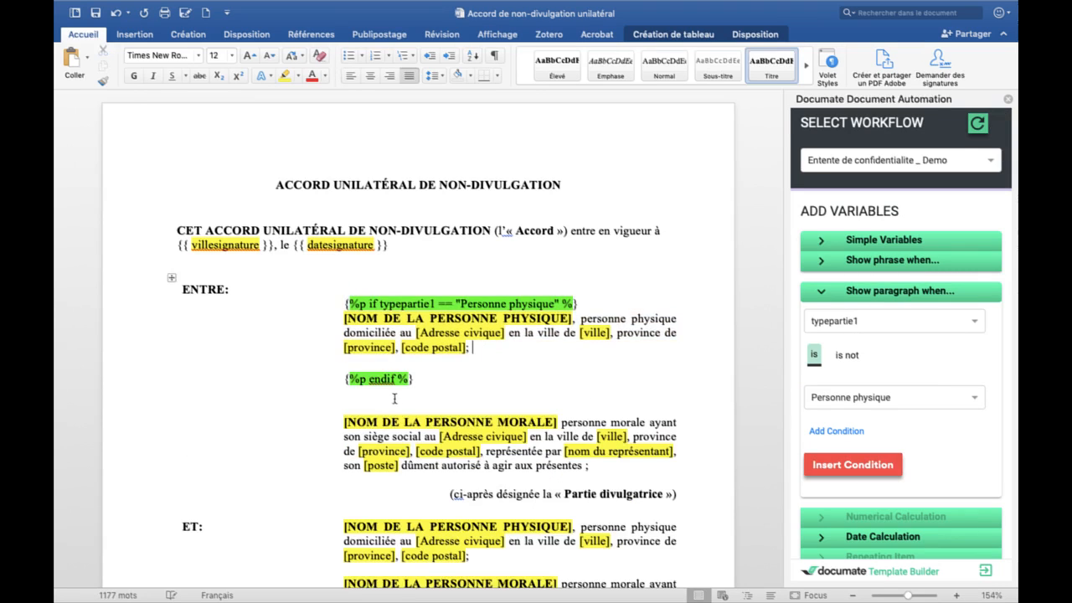
# Step: Wrap the PERSONNE MORALE paragraph in a typepartie1 == "Personne morale" paragraph condition
pyautogui.tripleClick(395, 434)
pyautogui.click(842, 397)
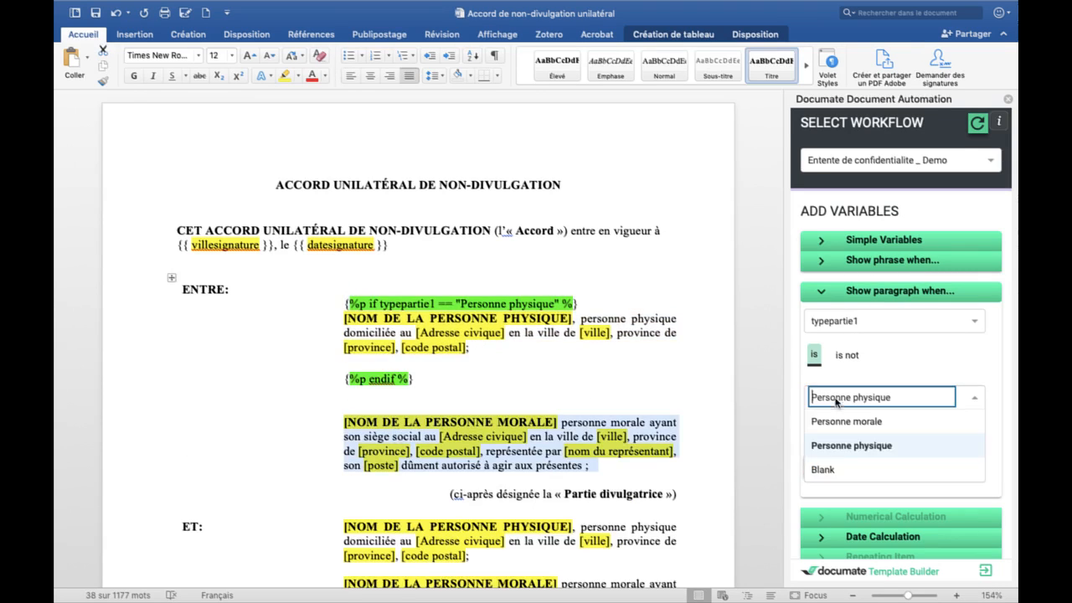
pyautogui.click(852, 421)
pyautogui.click(888, 469)
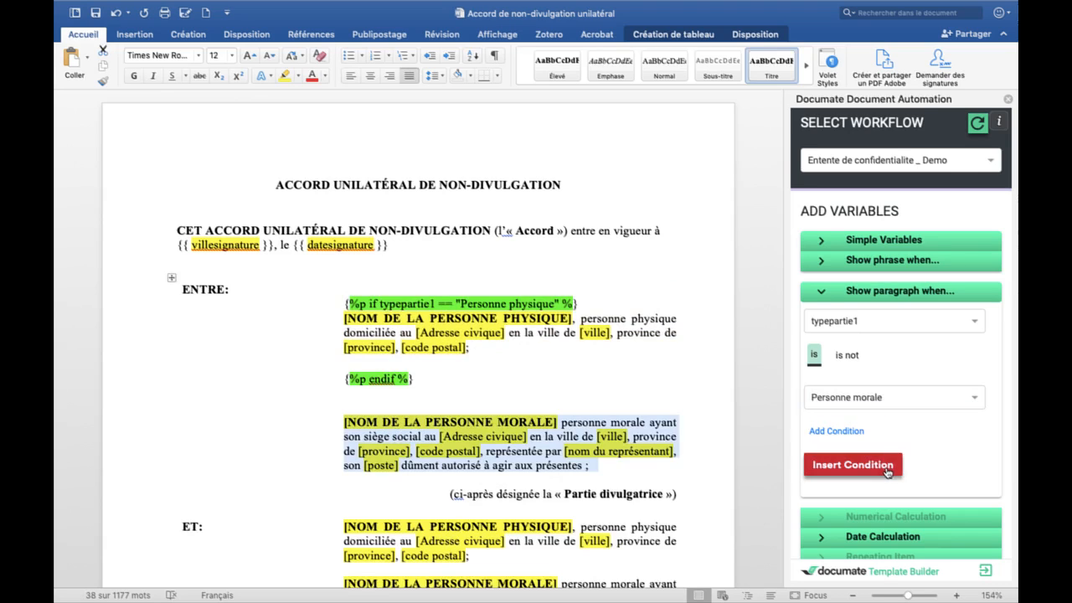
# Step: Delete the extra blank lines around and between the two conditional blocks
pyautogui.click(393, 545)
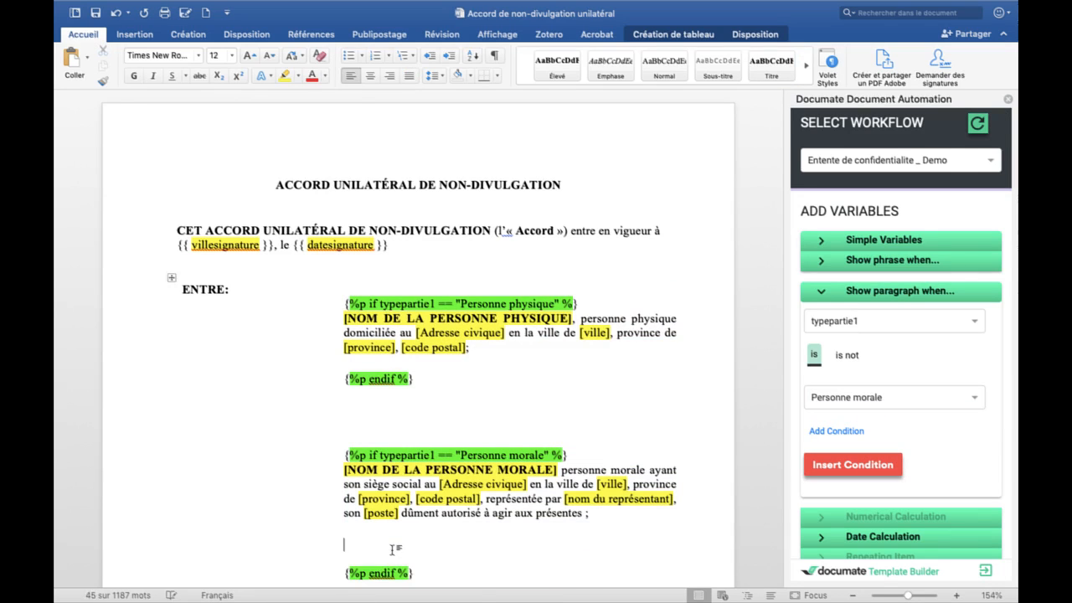
pyautogui.press('BackSpace')
pyautogui.press('BackSpace')
pyautogui.click(381, 419)
pyautogui.press('Delete')
pyautogui.press('Delete')
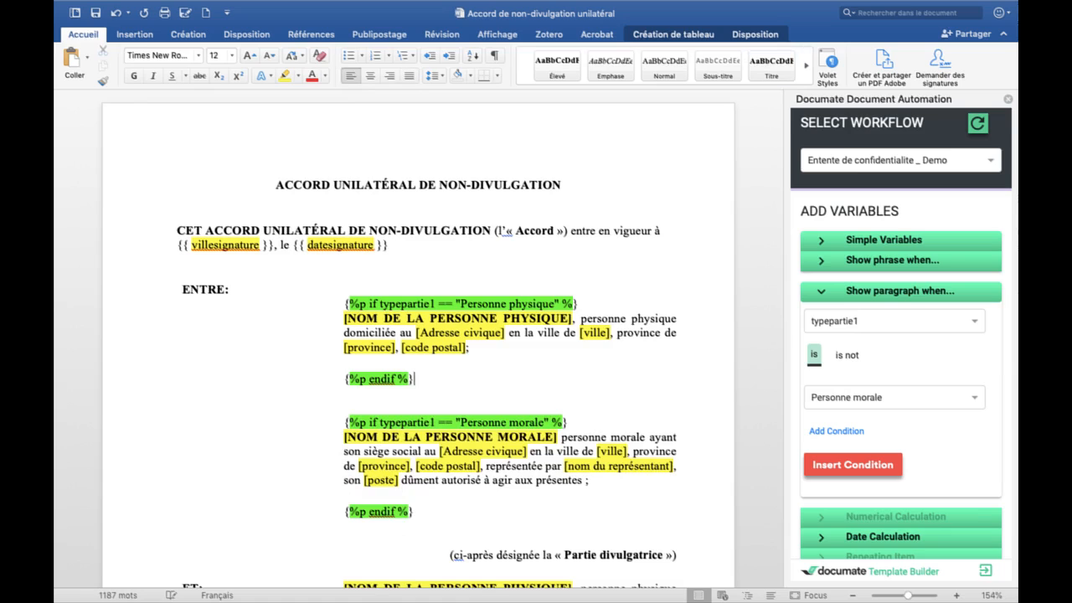
pyautogui.press('BackSpace')
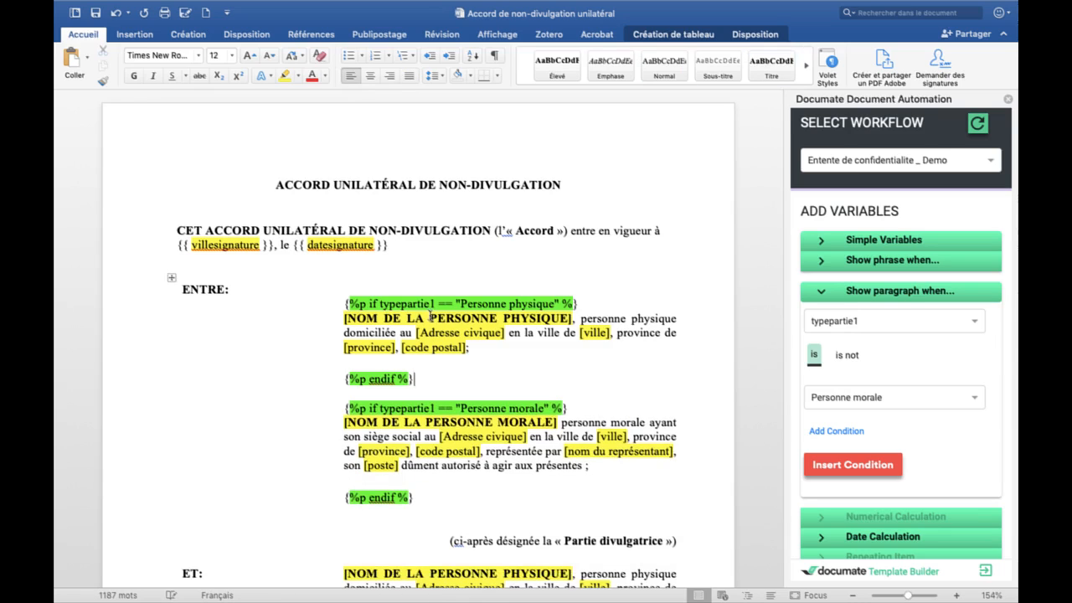
pyautogui.click(430, 317)
# Step: Search 'per' and insert persphys1_nomcomplet over the [NOM DE LA PERSONNE PHYSIQUE] placeholder
pyautogui.click(886, 242)
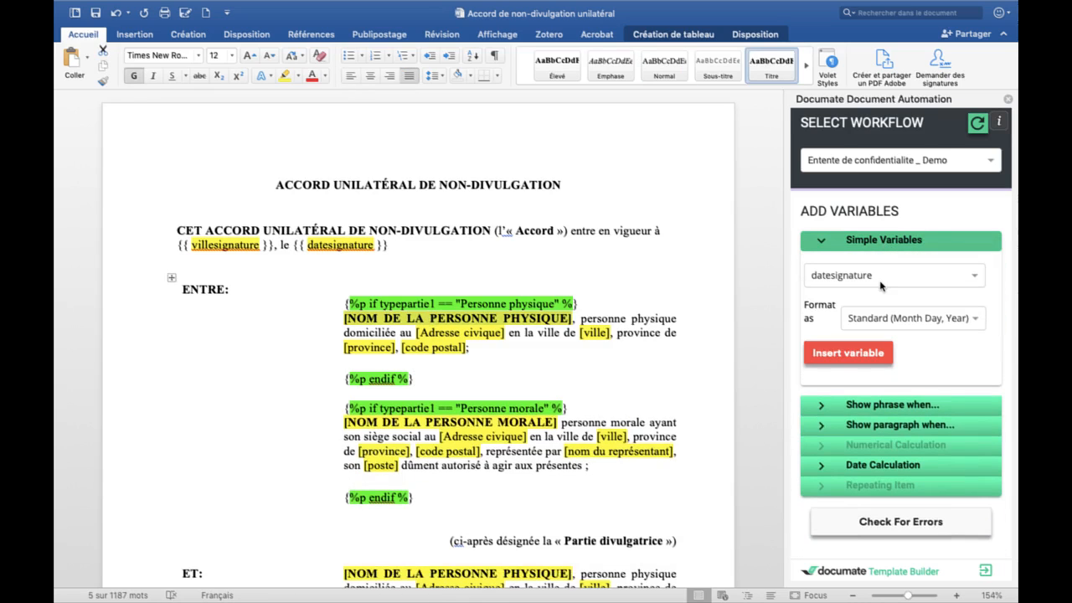
pyautogui.click(867, 277)
pyautogui.write('per')
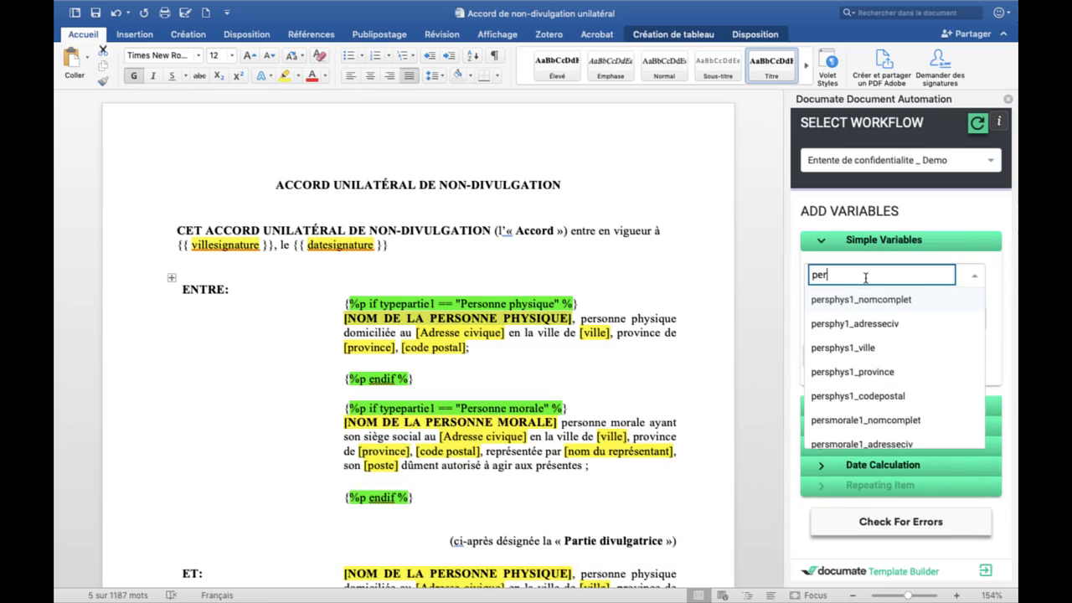
pyautogui.click(880, 298)
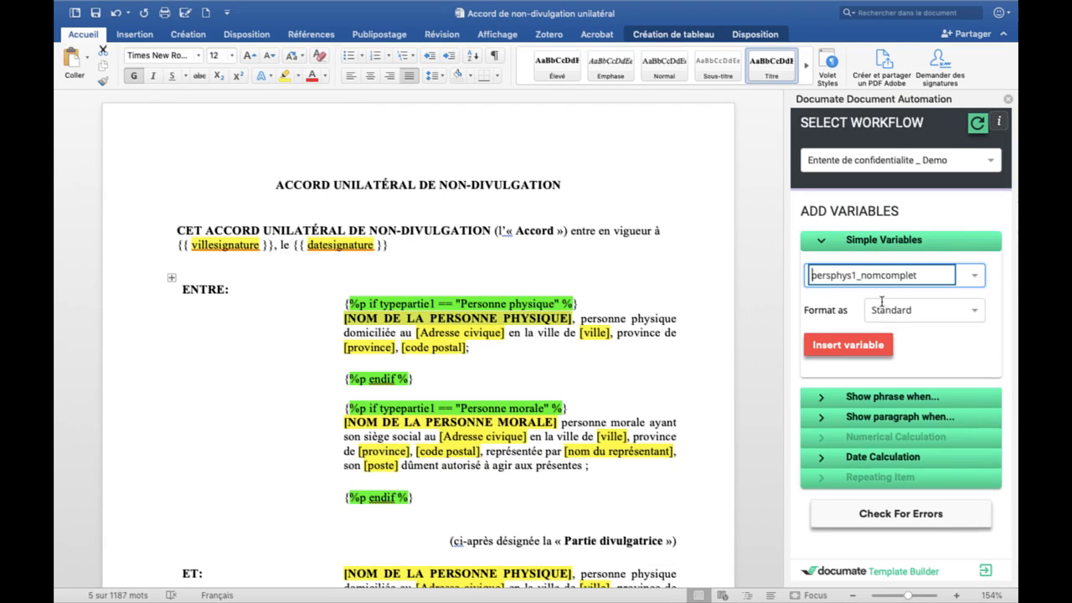
pyautogui.click(843, 354)
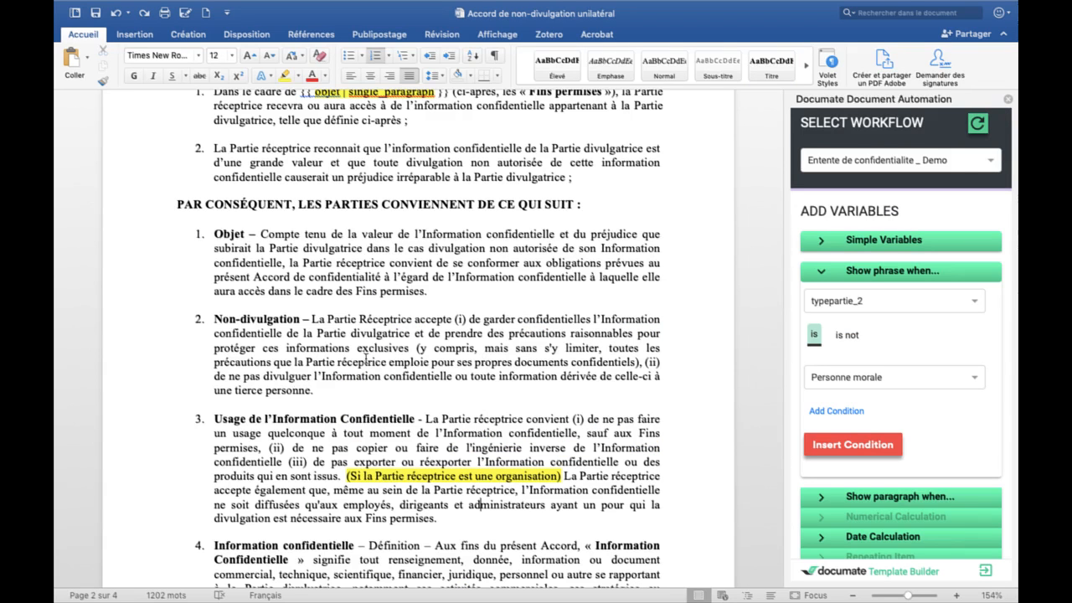
# Step: Delete the yellow '(Si la Partie réceptrice…)' organisation note from clause 3
pyautogui.tripleClick(365, 358)
pyautogui.tripleClick(289, 460)
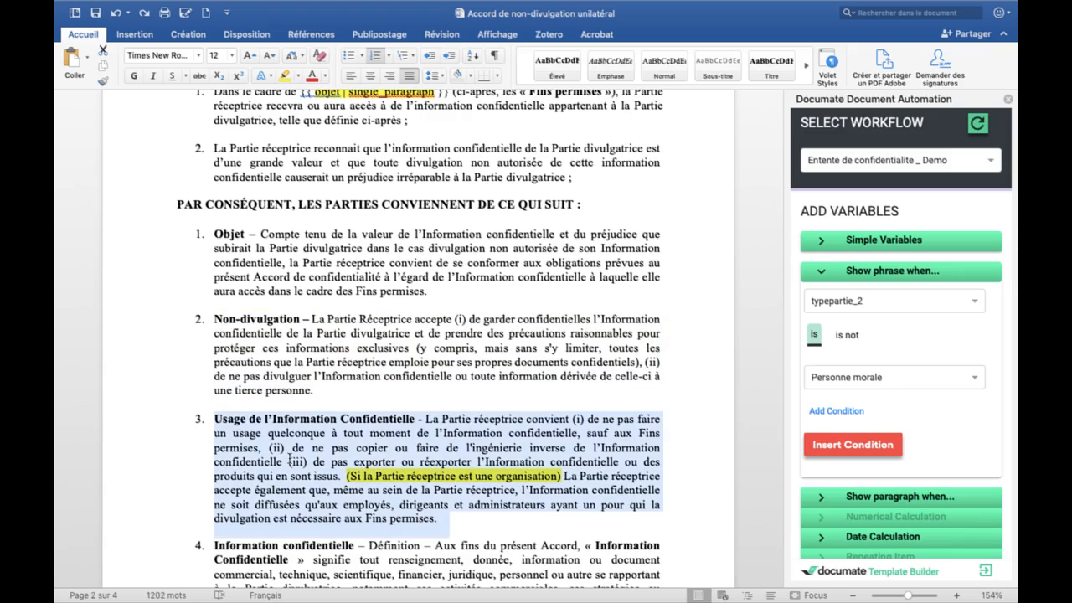
pyautogui.click(550, 425)
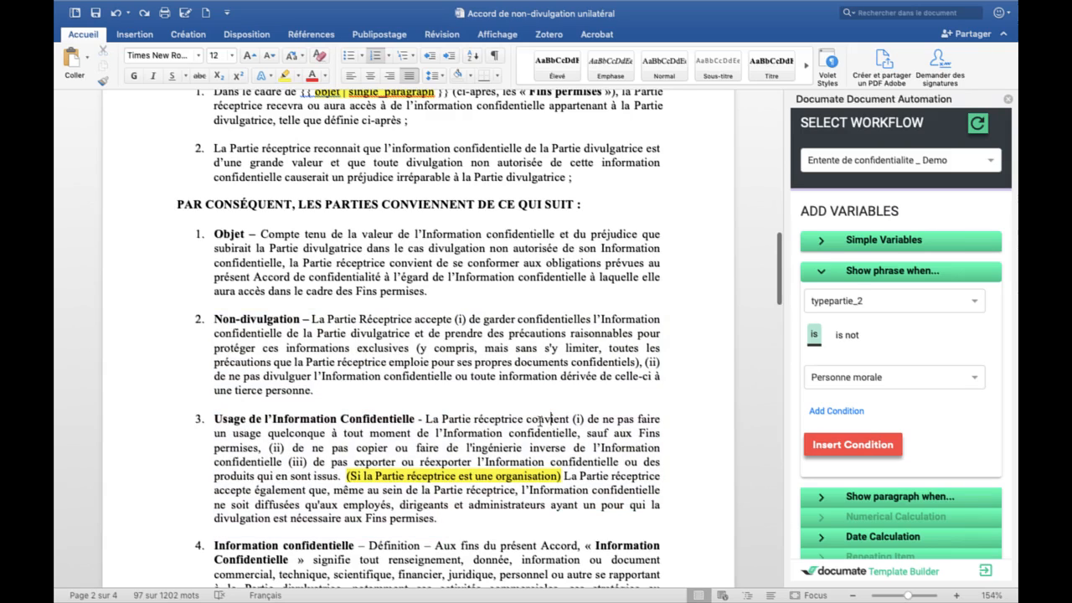
pyautogui.tripleClick(424, 432)
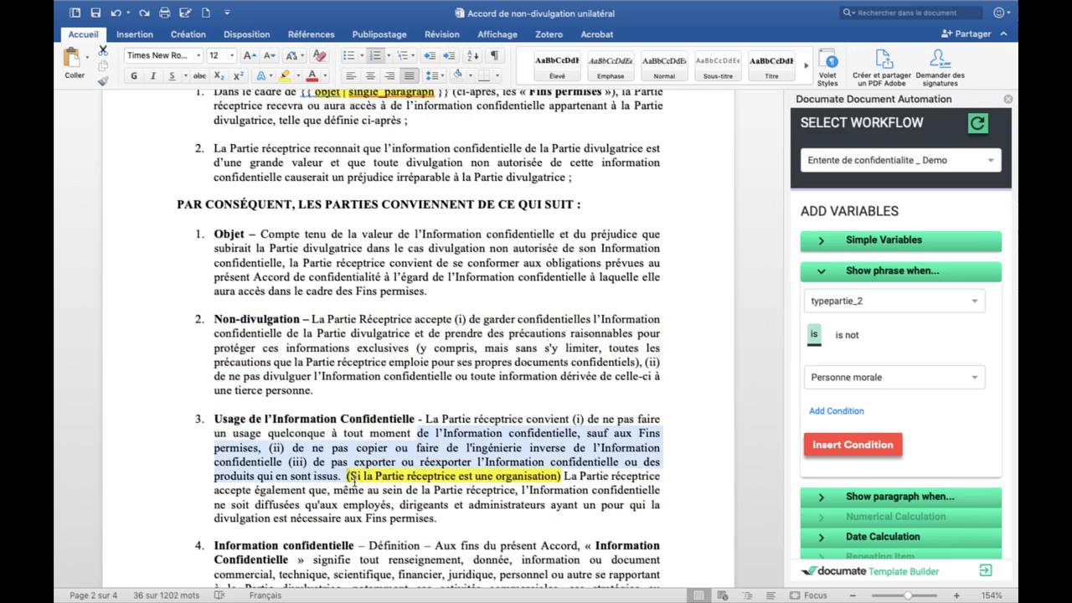
pyautogui.click(356, 479)
pyautogui.moveTo(347, 477); pyautogui.dragTo(452, 525)
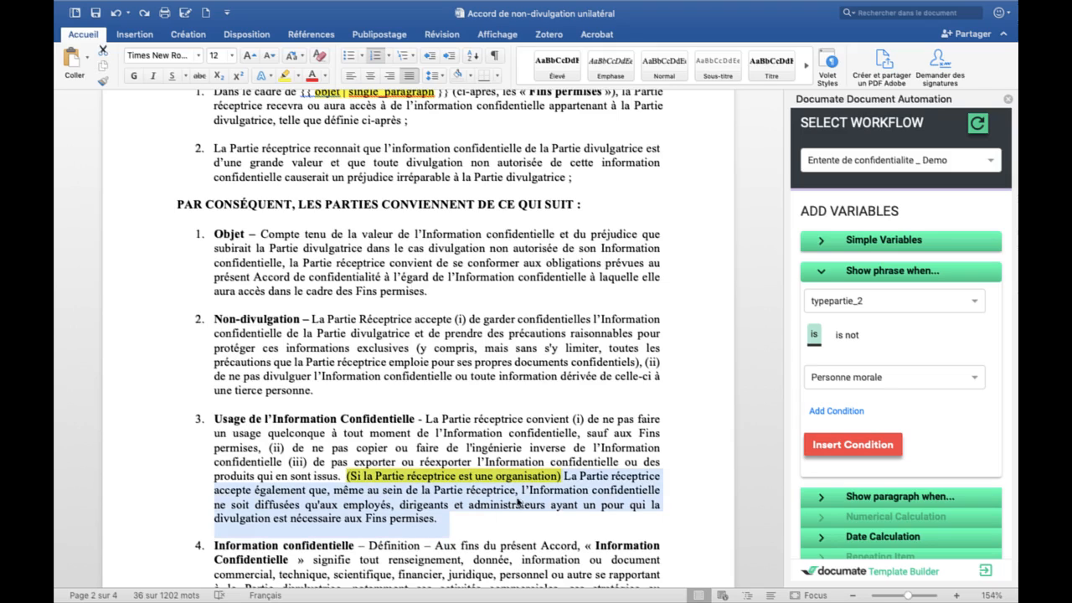
pyautogui.moveTo(564, 482); pyautogui.dragTo(632, 504)
pyautogui.press('BackSpace')
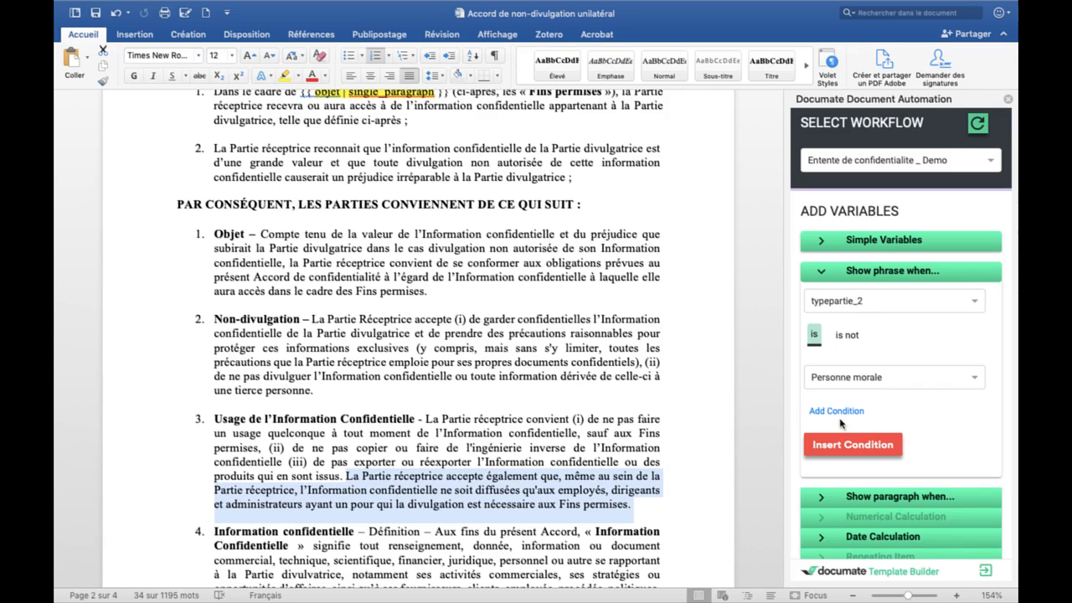
# Step: Wrap the employee-disclosure sentence in a typepartie_2 == "Personne morale" phrase condition, removing the stray space
pyautogui.click(851, 444)
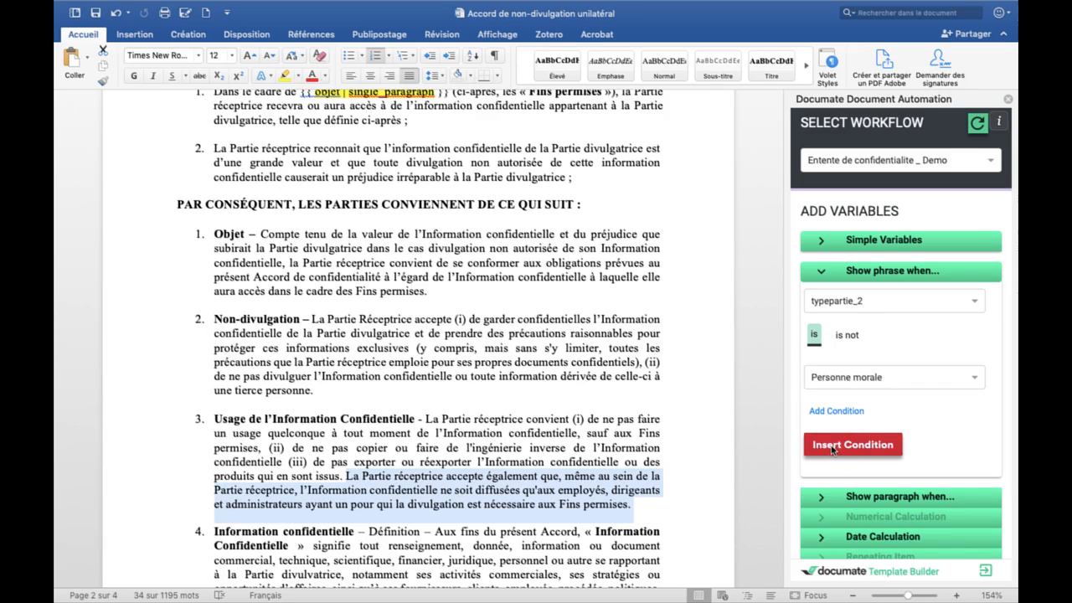
pyautogui.click(442, 519)
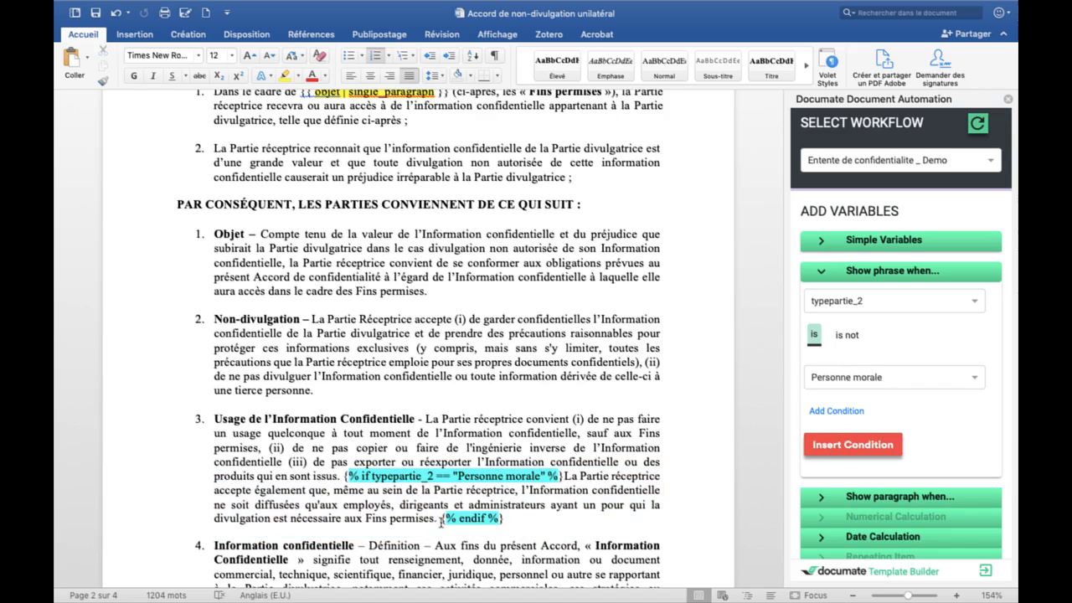
pyautogui.press('BackSpace')
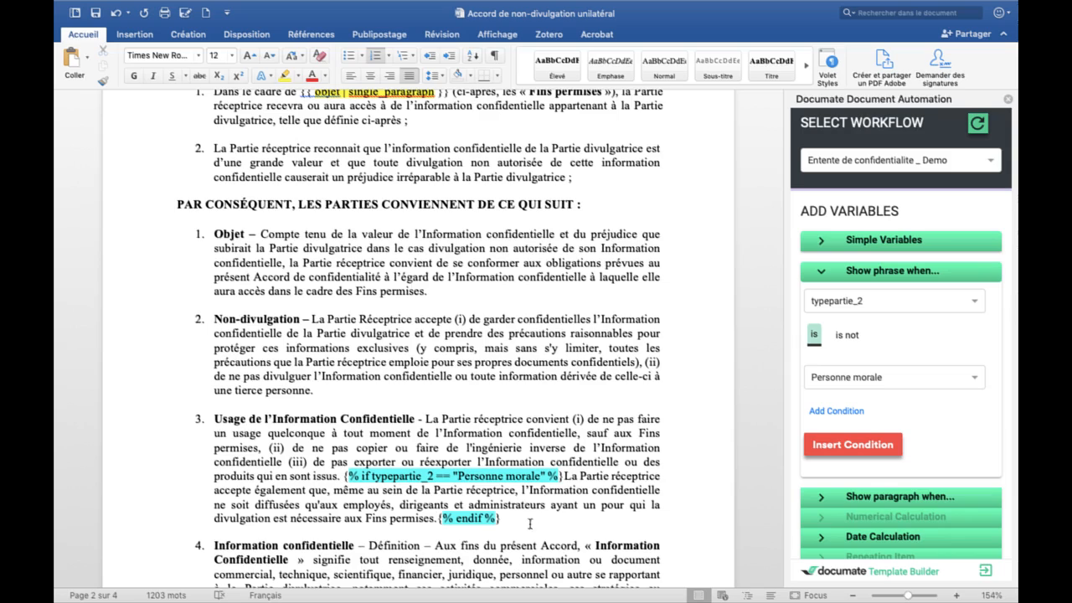
pyautogui.moveTo(337, 474); pyautogui.dragTo(218, 429)
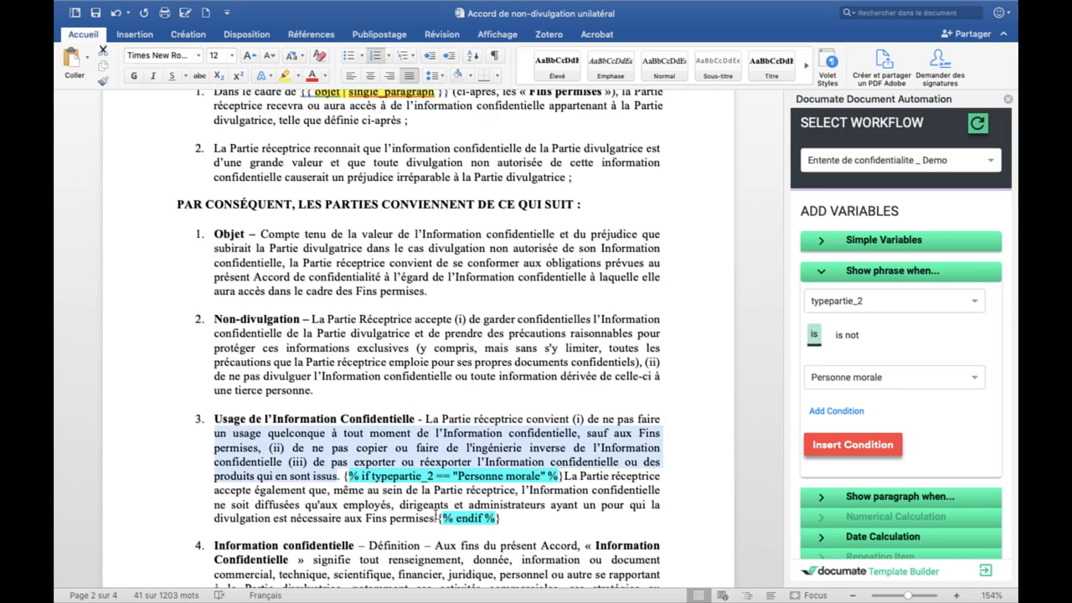
pyautogui.moveTo(435, 513); pyautogui.dragTo(566, 476)
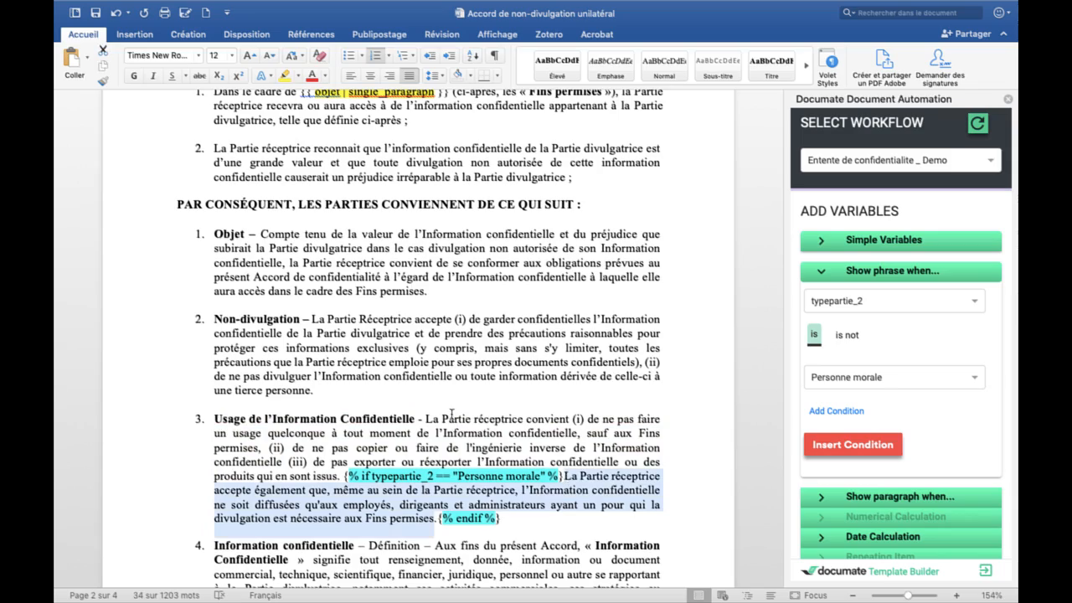
# Step: Select clause 7's [durée additionnelle] placeholder, scroll to the signature table and collapse Show phrase when
pyautogui.scroll(-10, 454, 417)
pyautogui.scroll(-10, 455, 417)
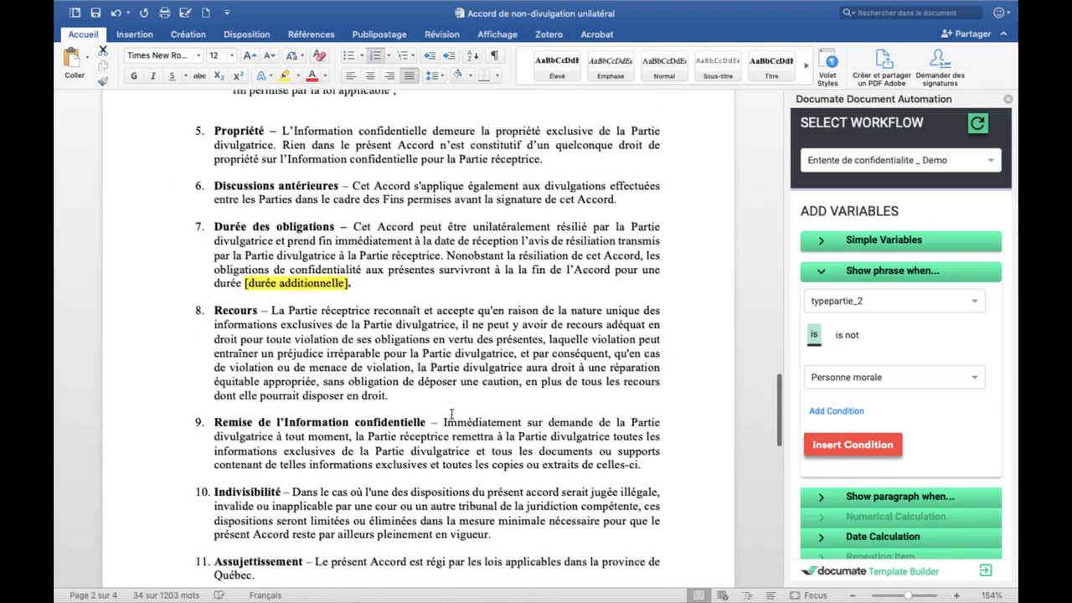
pyautogui.moveTo(348, 258); pyautogui.dragTo(244, 258)
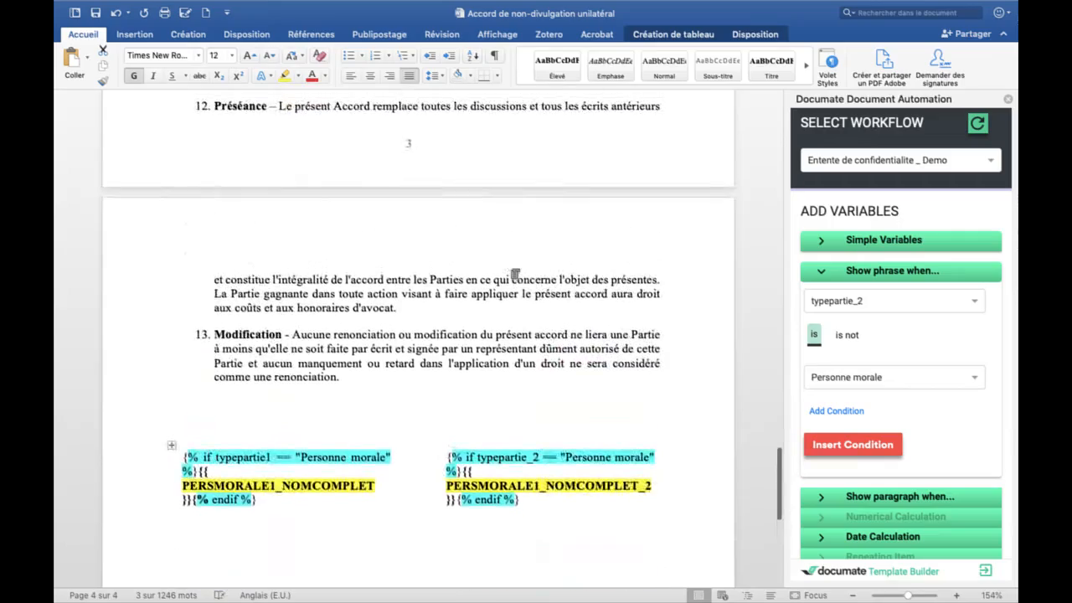
pyautogui.scroll(-2, 419, 335)
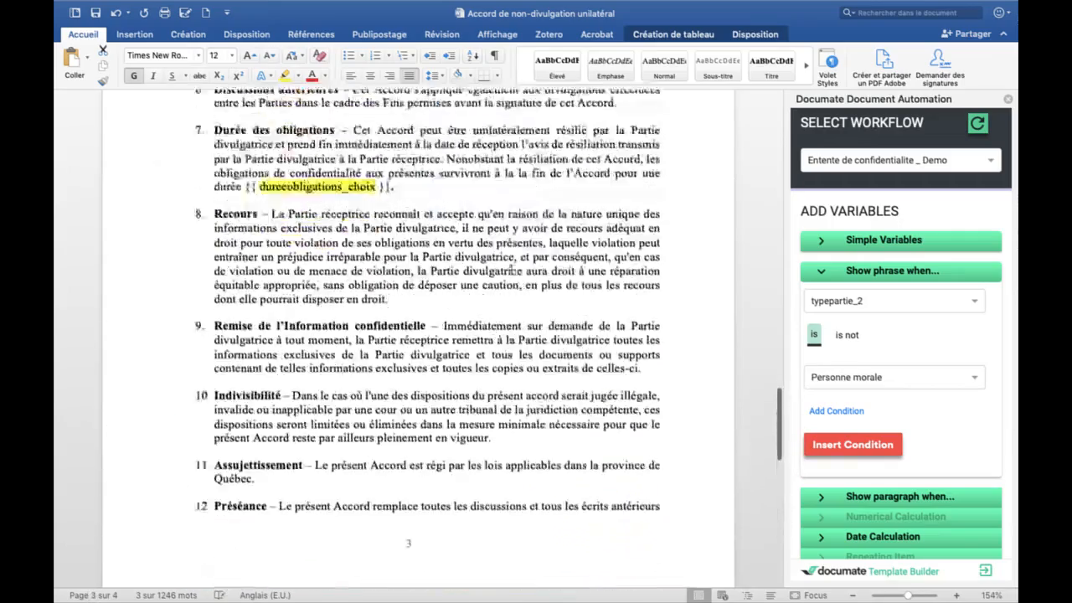
pyautogui.scroll(-5, 511, 270)
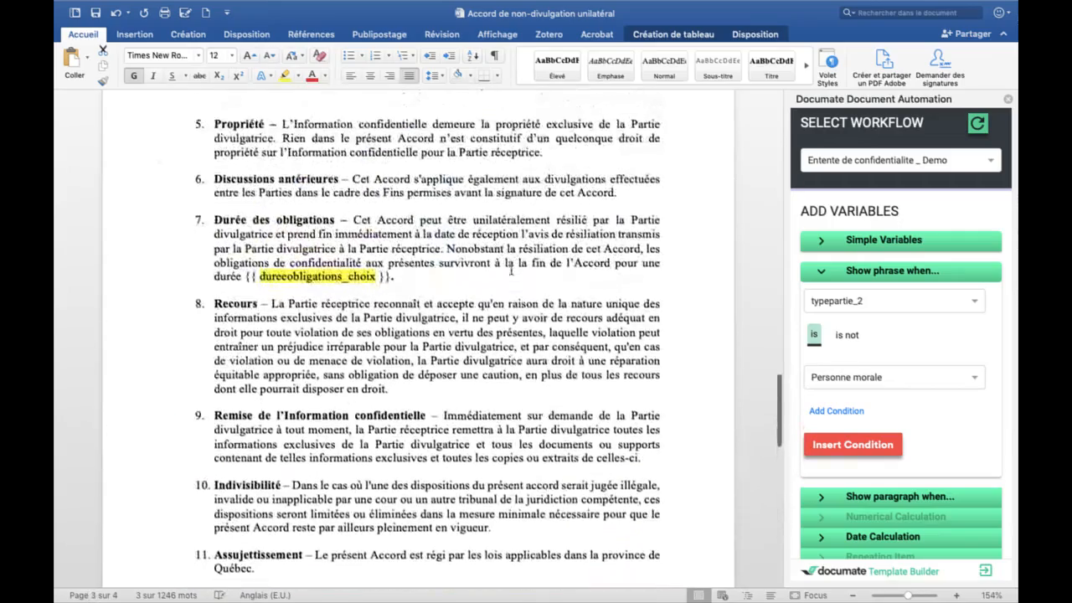
pyautogui.scroll(-9, 511, 271)
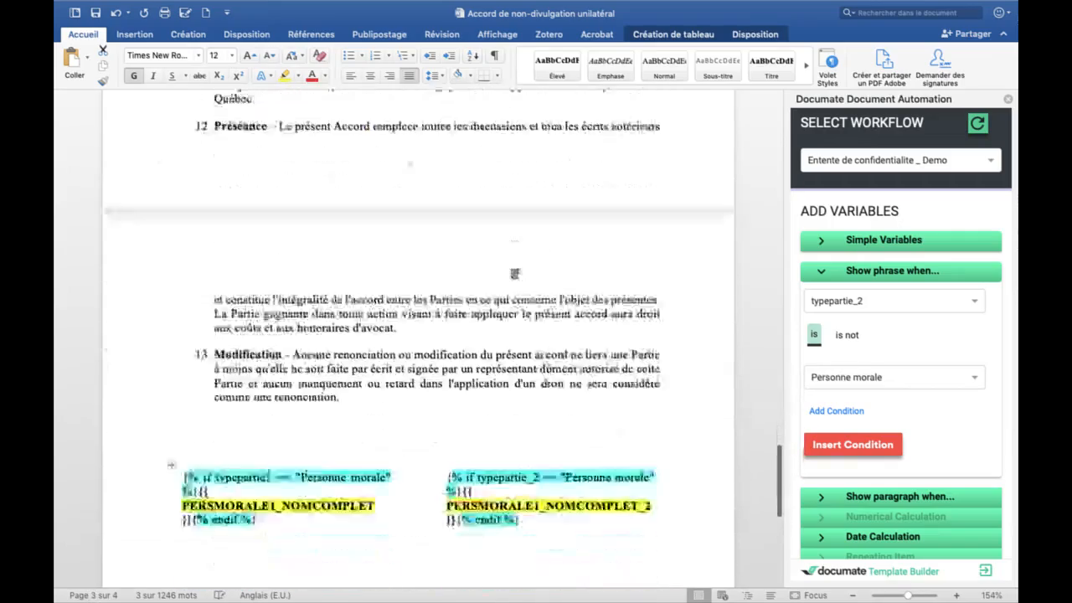
pyautogui.click(827, 271)
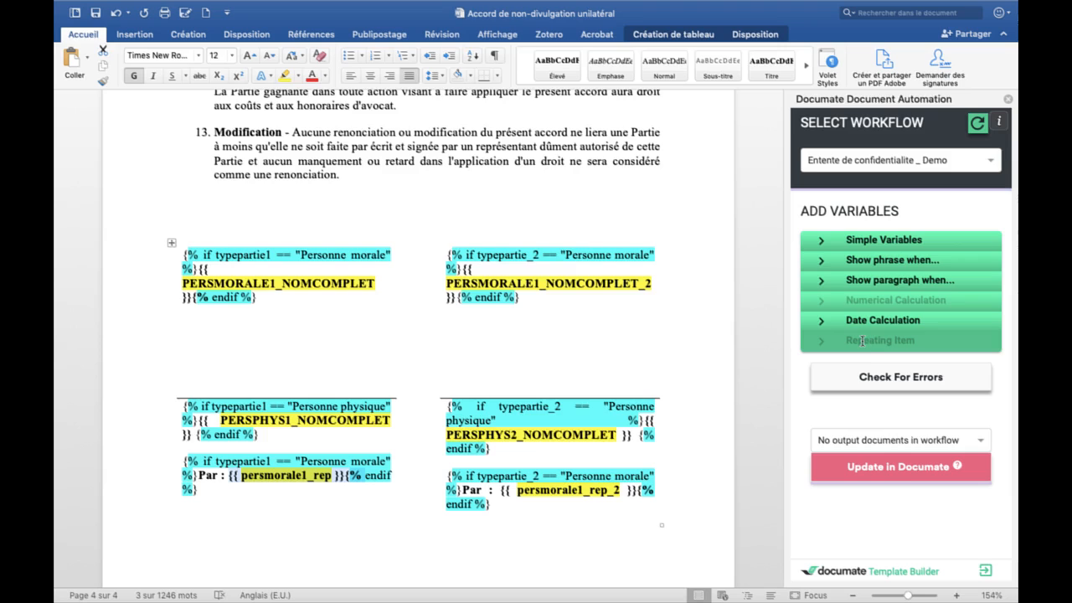
pyautogui.moveTo(659, 591)
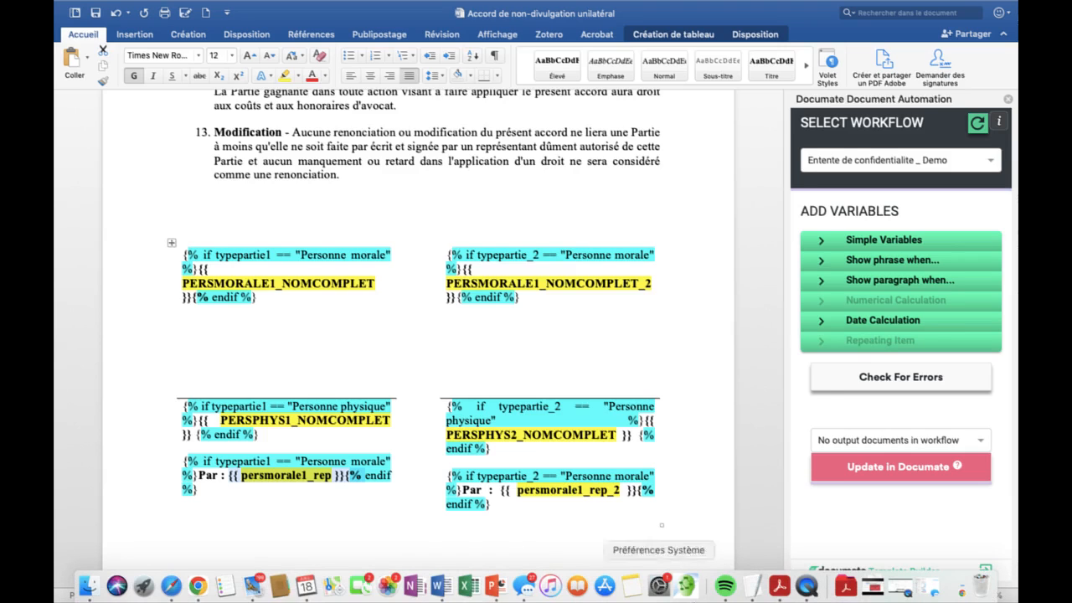